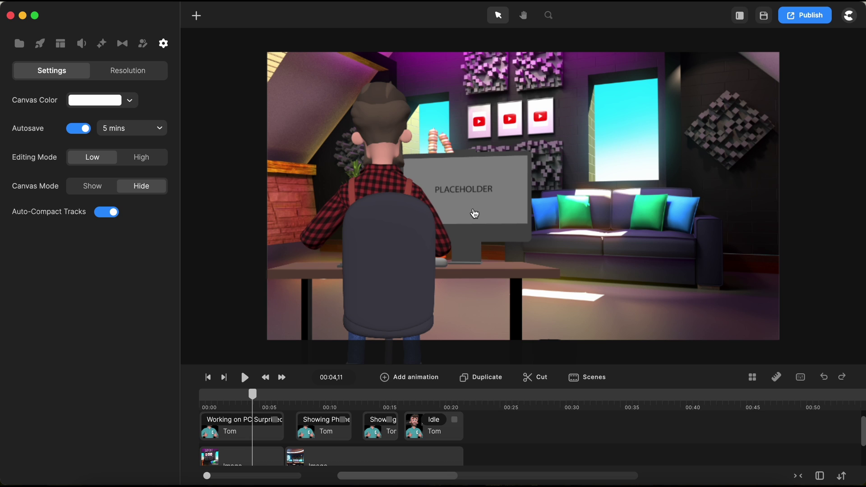
Open the 3D Creator character library showing Tom.
click(143, 47)
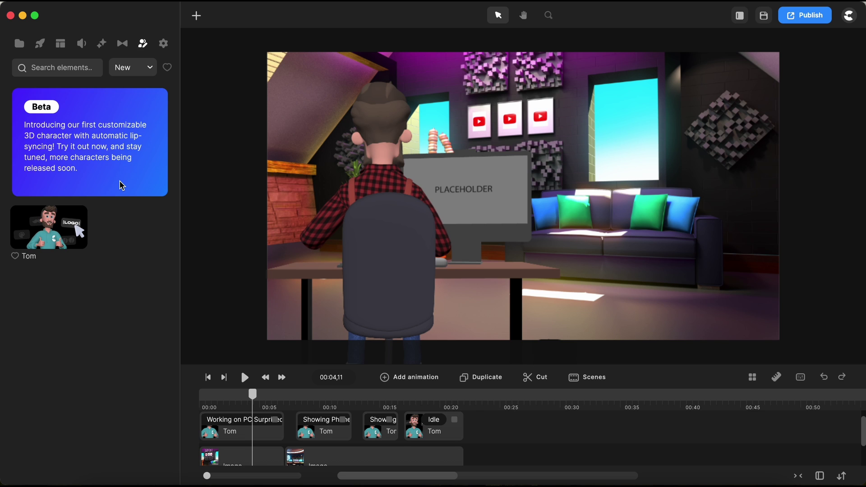
Select Tom in the scene and open his Images Replacement slots from the Customize panel.
click(122, 185)
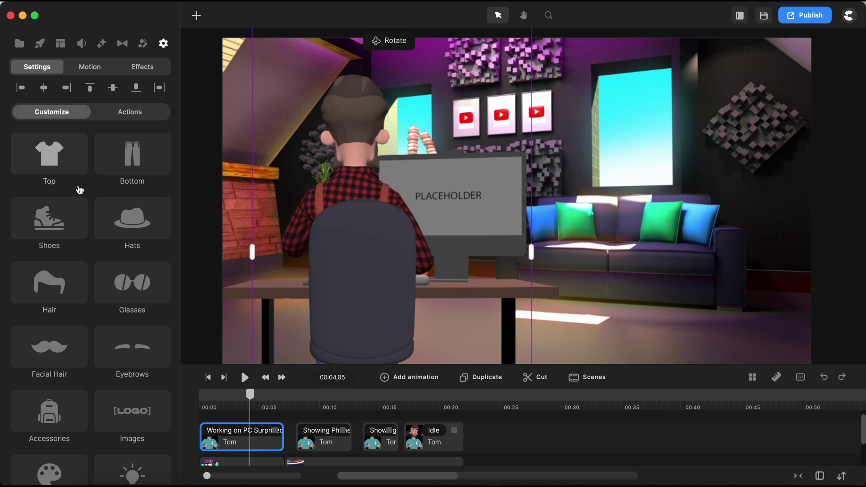
scroll(151, 271, down, 5)
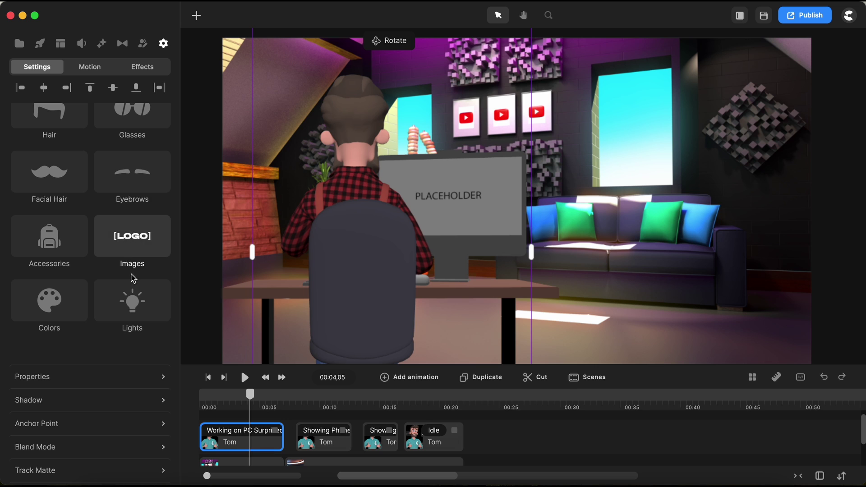
click(137, 246)
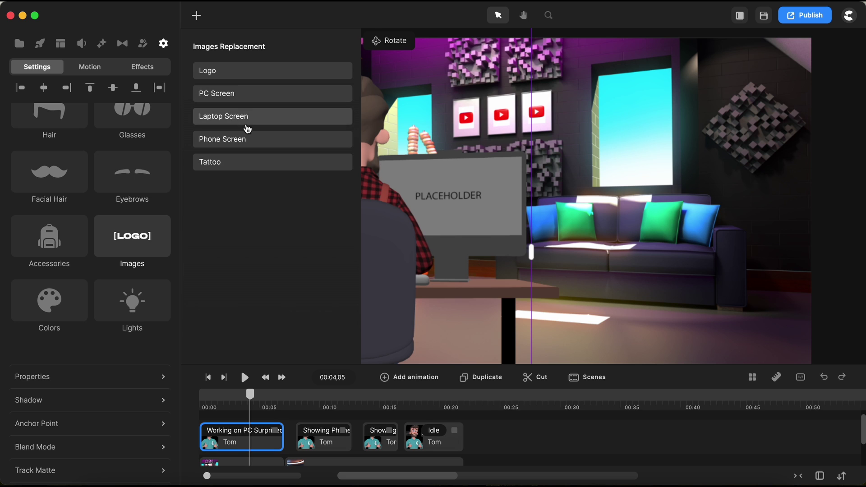
Replace the PC Screen placeholder with the CreateStudio logo from the Project media library.
click(241, 99)
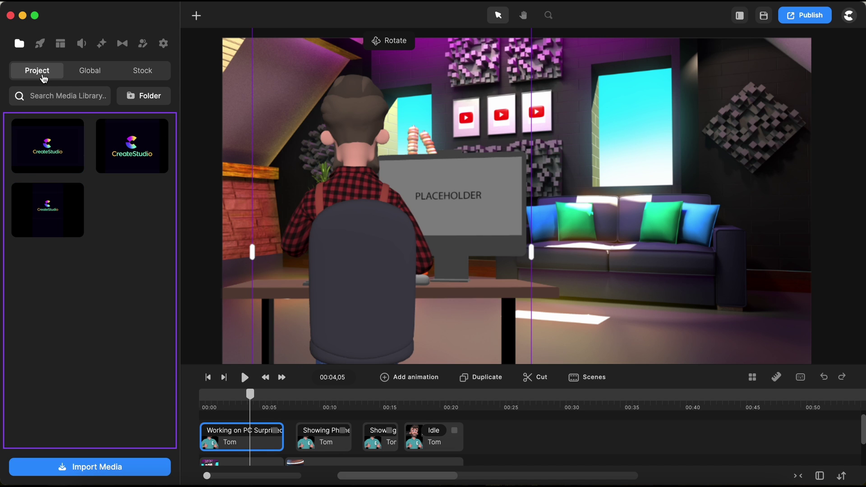
click(90, 73)
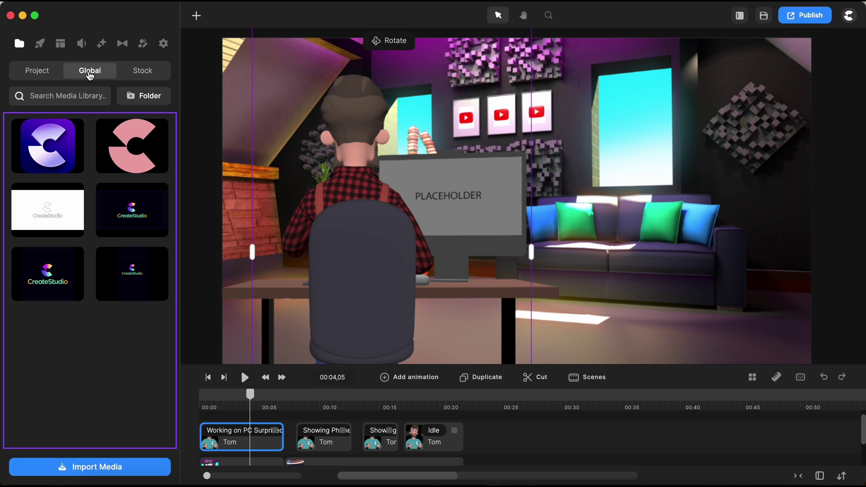
click(149, 76)
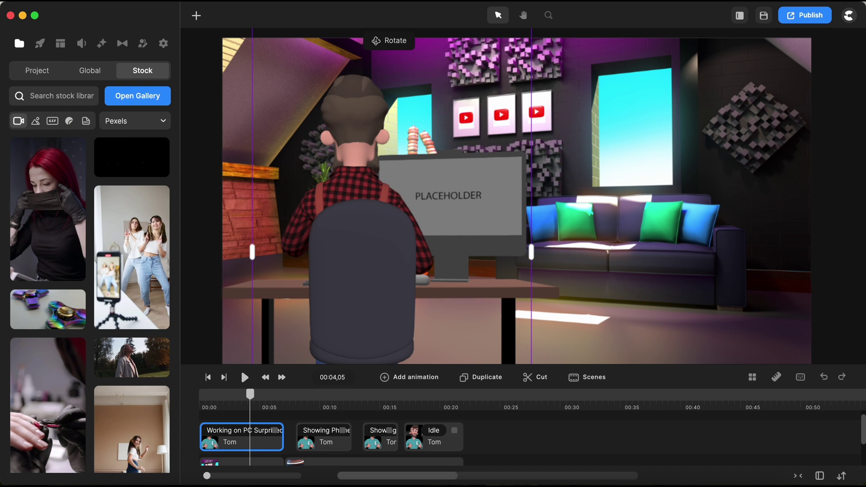
click(35, 121)
click(130, 125)
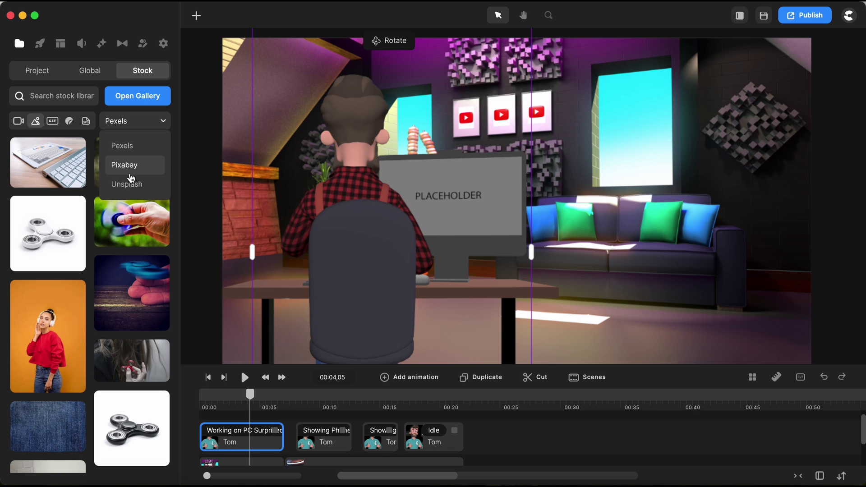
mouse_move(82, 251)
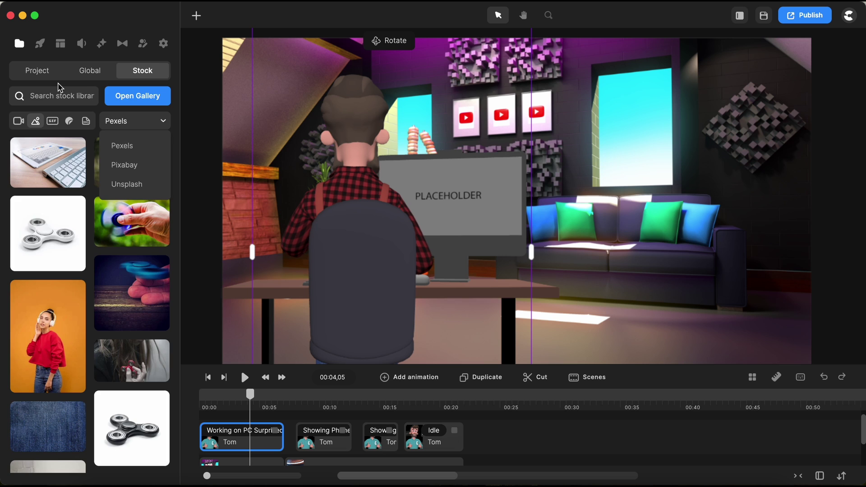
click(37, 70)
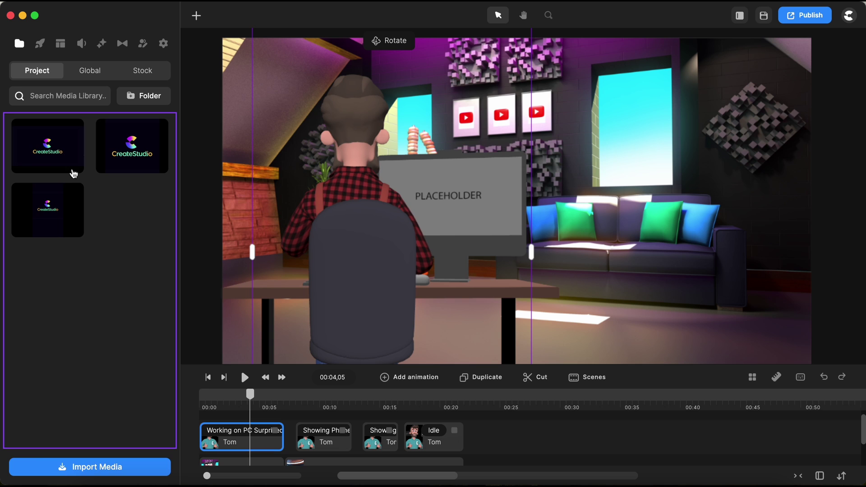
drag(58, 156, 451, 198)
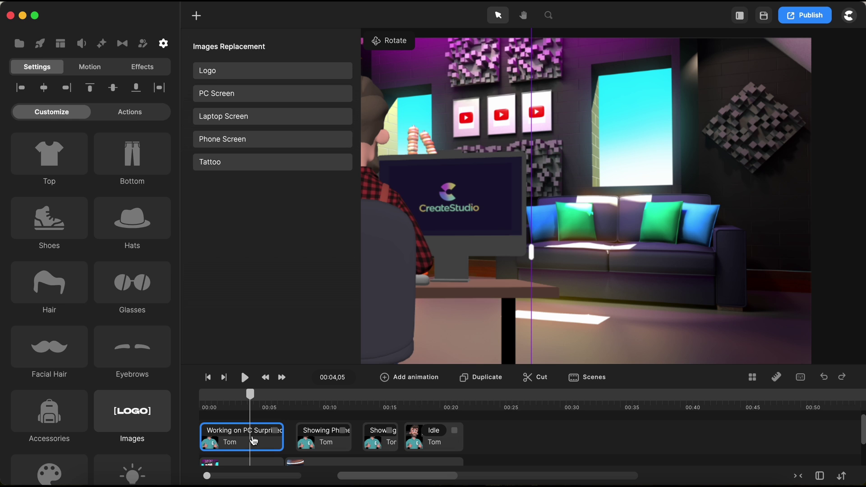
Deselect the clip and zoom in on the monitor to check the CreateStudio logo, then zoom out.
click(522, 429)
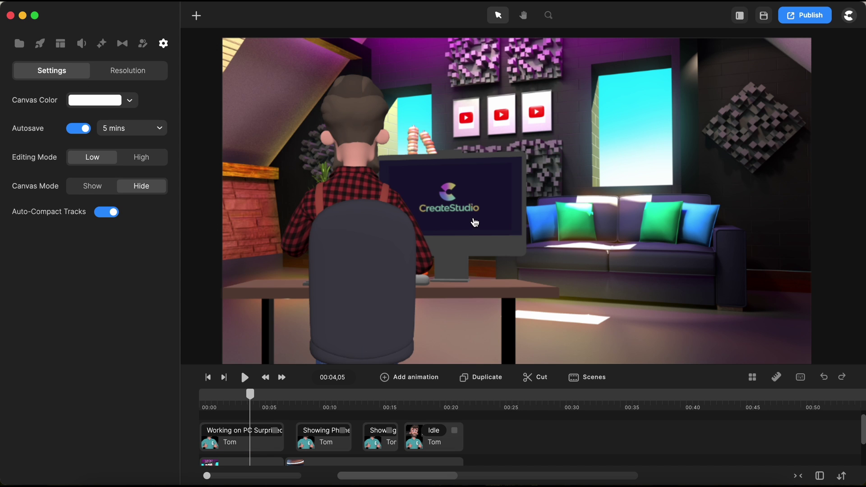
scroll(475, 223, up, 5)
scroll(475, 223, up, 2)
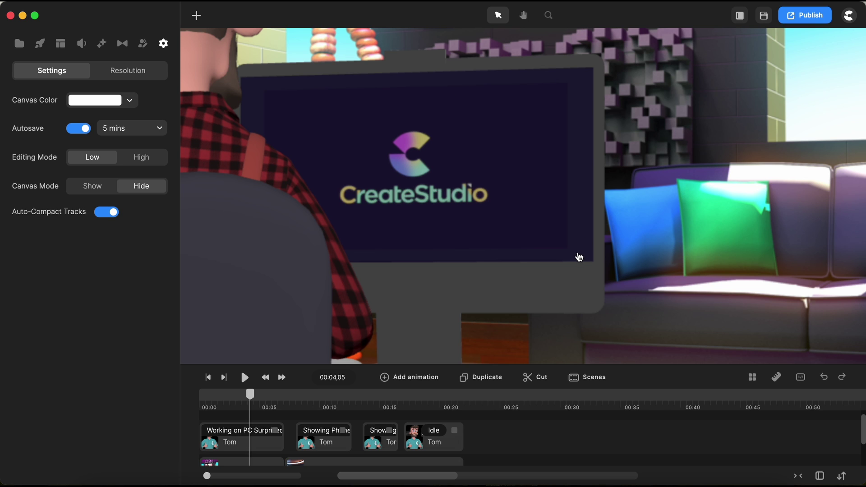
scroll(489, 238, down, 1)
scroll(490, 238, down, 1)
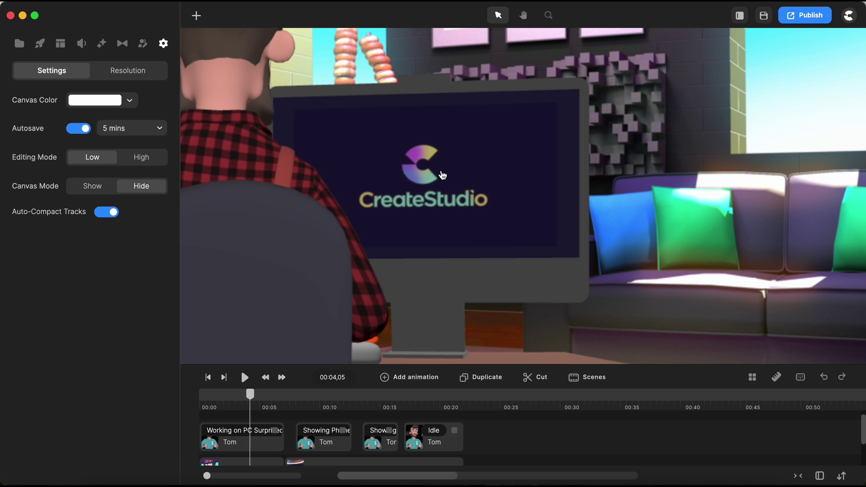
scroll(369, 197, down, 3)
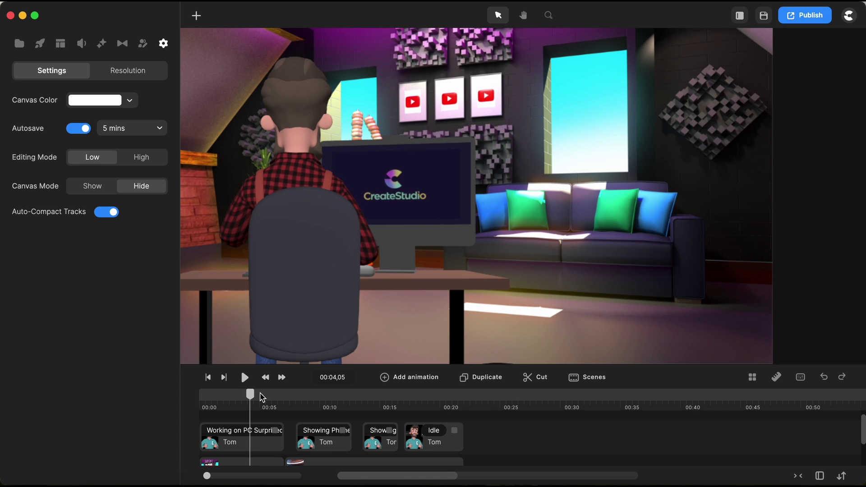
In the phone scene, set Tom's Phone Screen image to the vertical CS.3.0 logo.
mouse_move(327, 406)
mouse_down()
mouse_move(319, 399)
mouse_move(334, 397)
mouse_up()
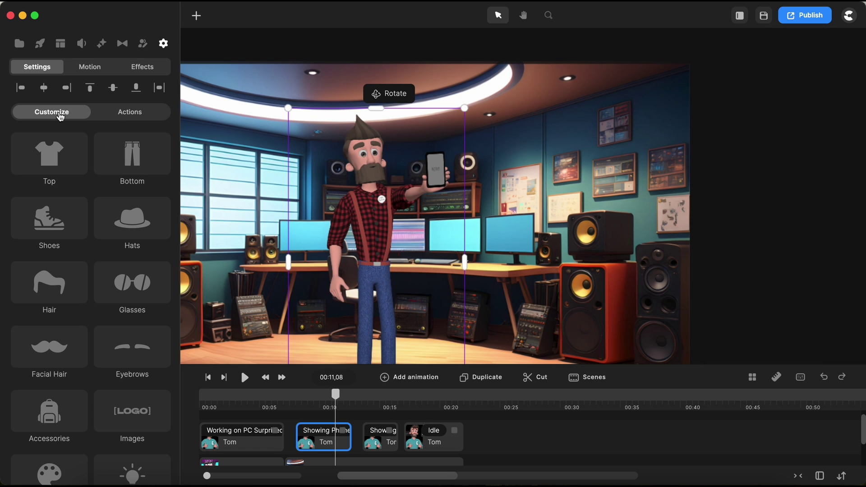
scroll(86, 280, down, 5)
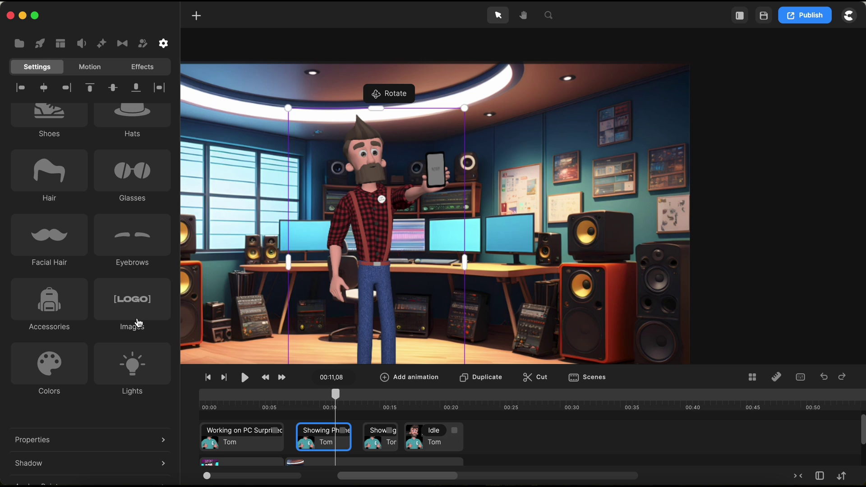
click(134, 309)
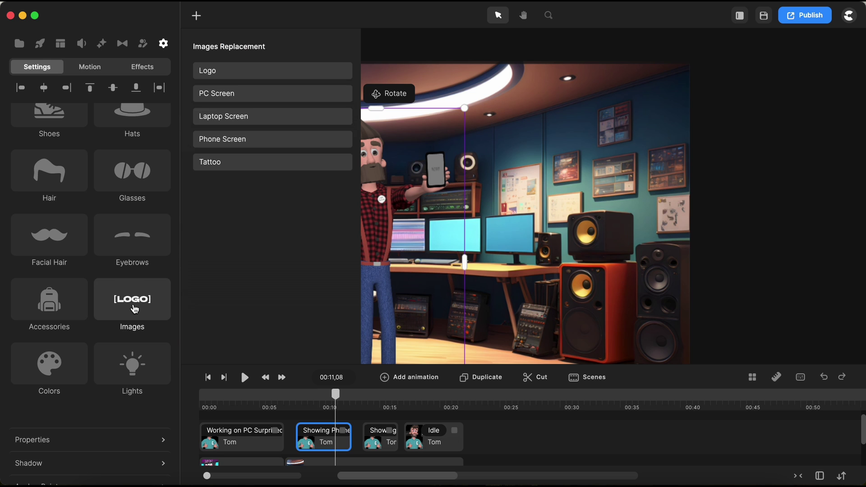
click(237, 141)
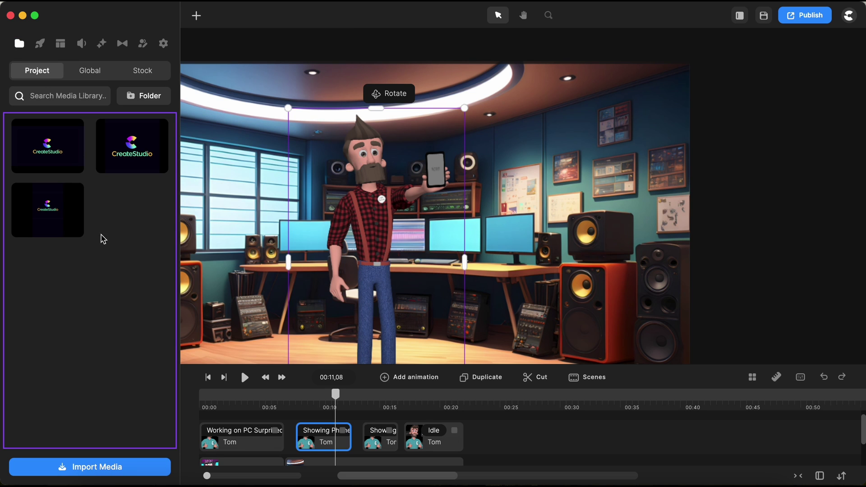
click(63, 217)
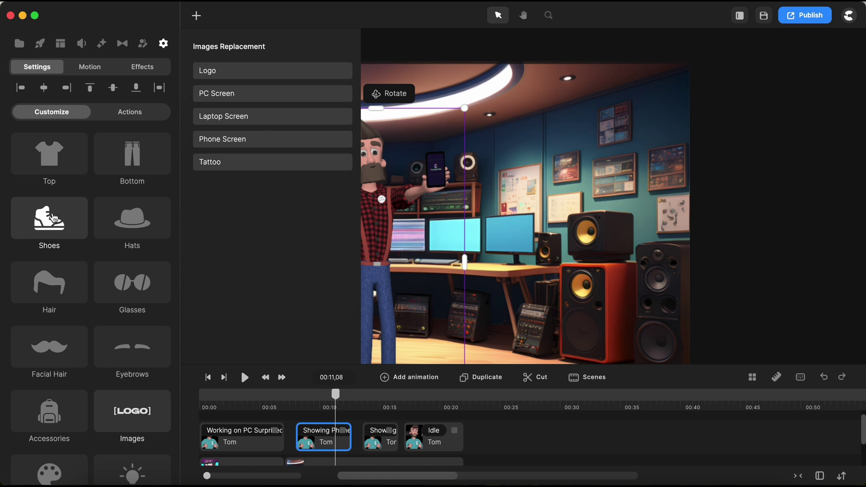
click(502, 431)
scroll(444, 178, up, 5)
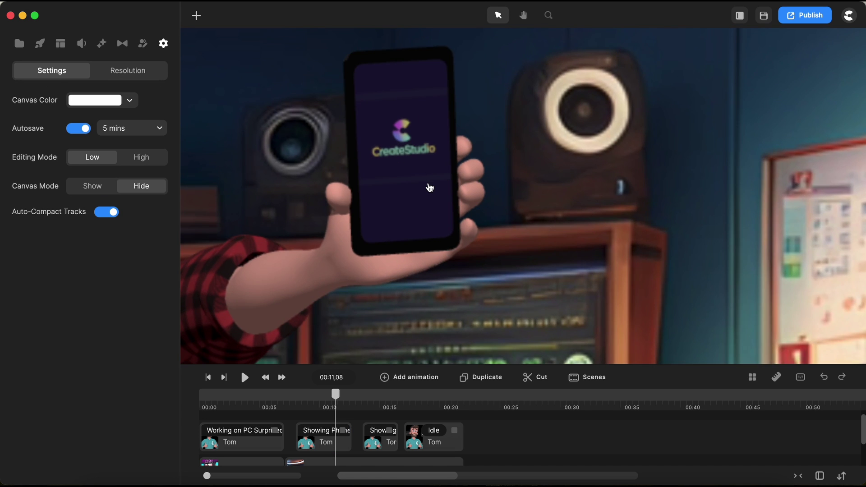
scroll(430, 188, down, 2)
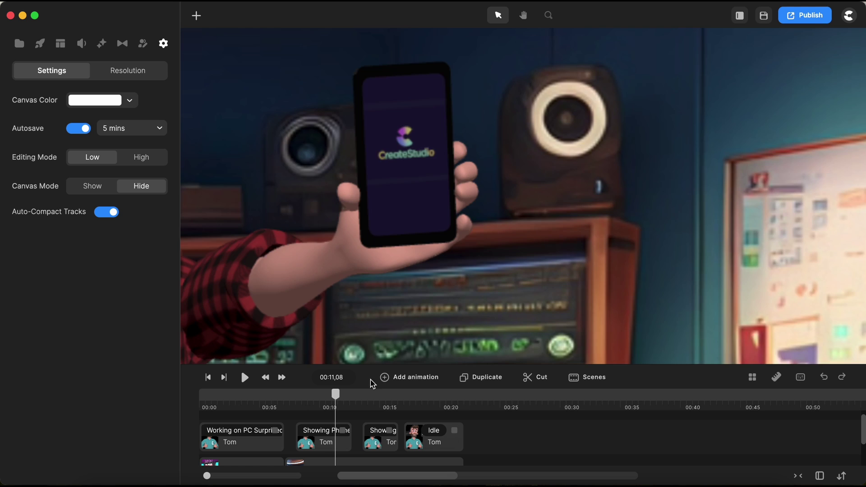
scroll(397, 278, down, 5)
scroll(397, 279, up, 2)
scroll(383, 410, up, 3)
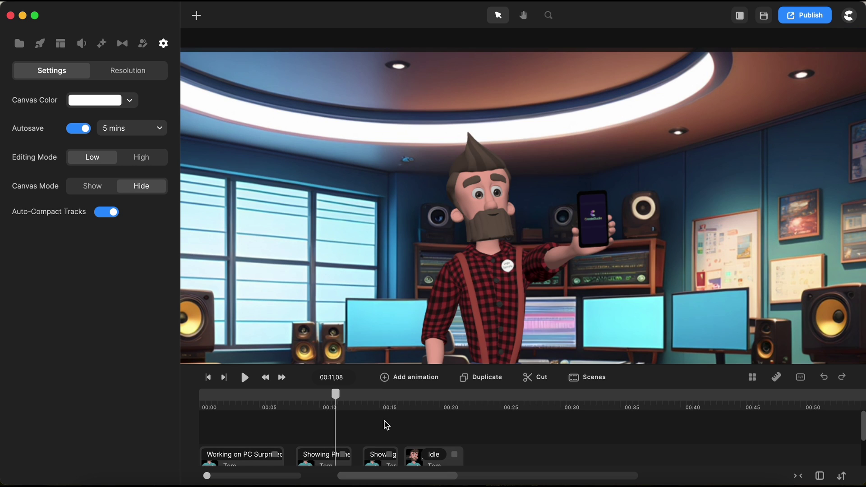
click(386, 410)
Select the 00:15 Tom clip and set its Laptop Screen image to the CS.3.0 logo.
click(380, 454)
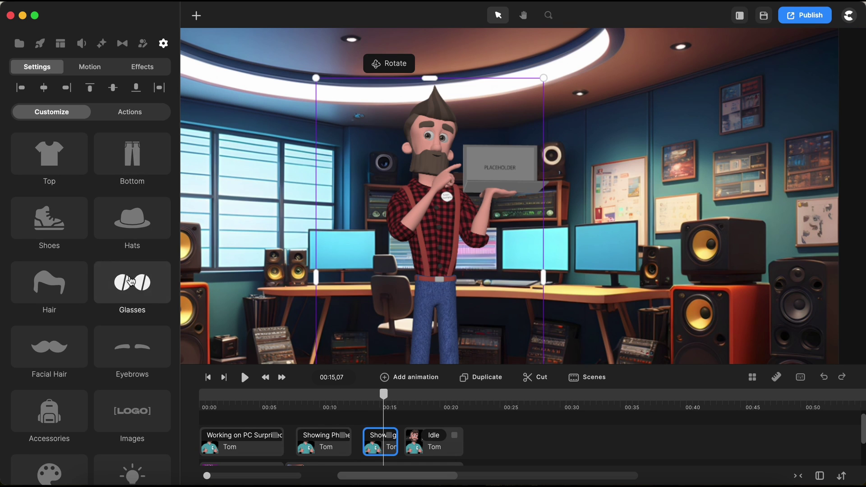
scroll(131, 279, down, 4)
click(135, 254)
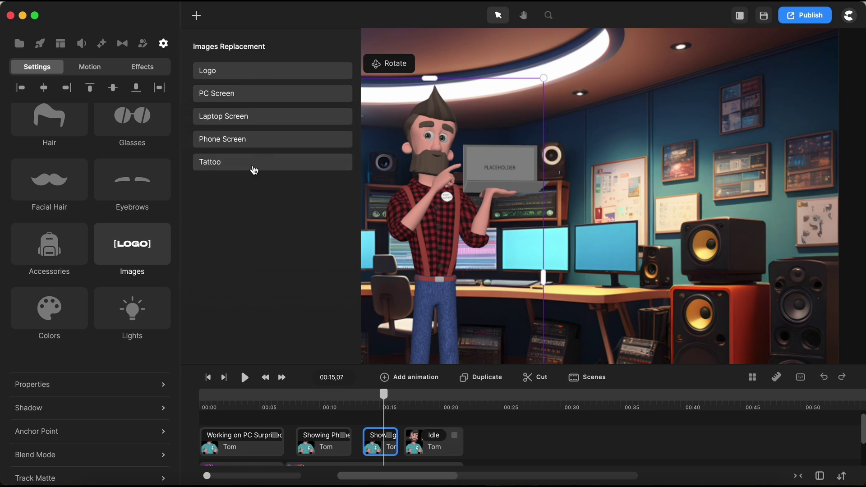
click(236, 121)
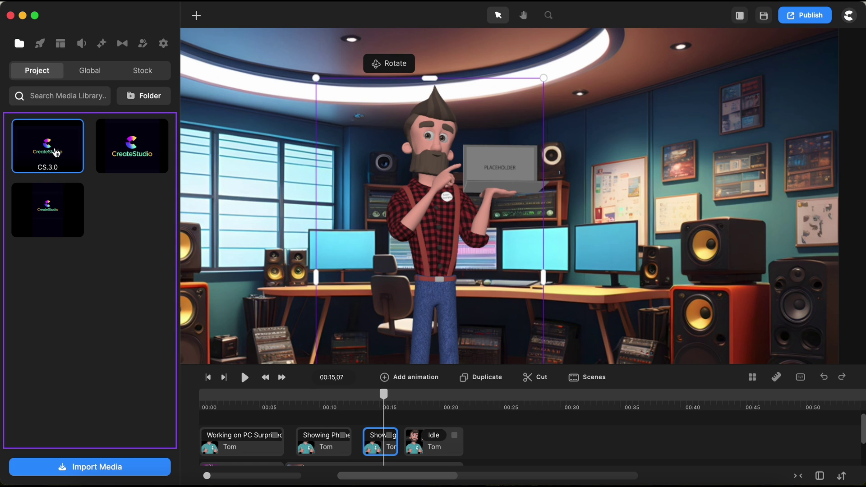
click(52, 152)
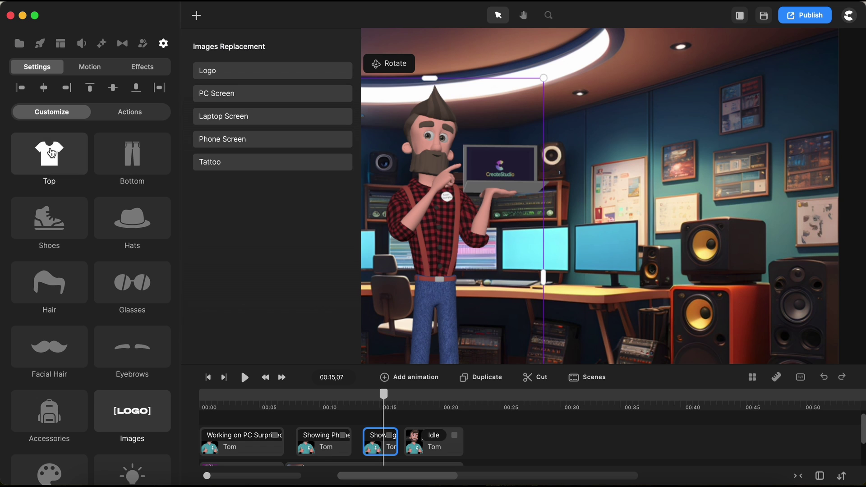
ctrl+scroll(486, 166, up, 5)
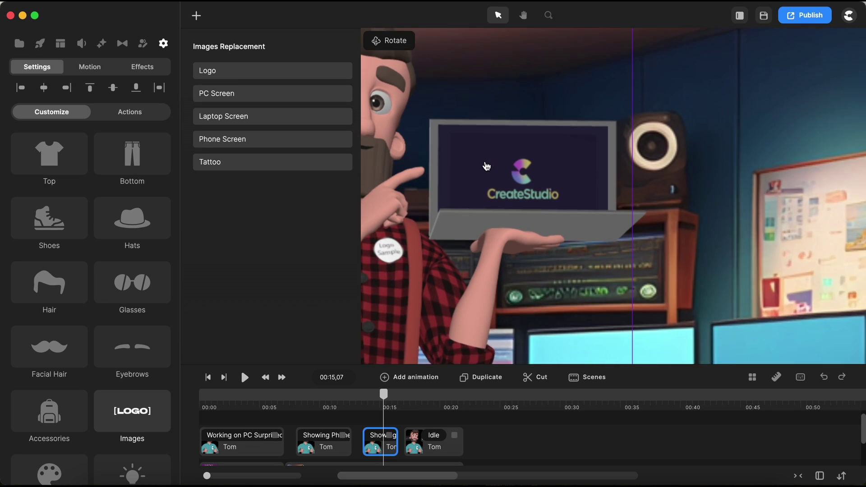
ctrl+scroll(561, 184, up, 4)
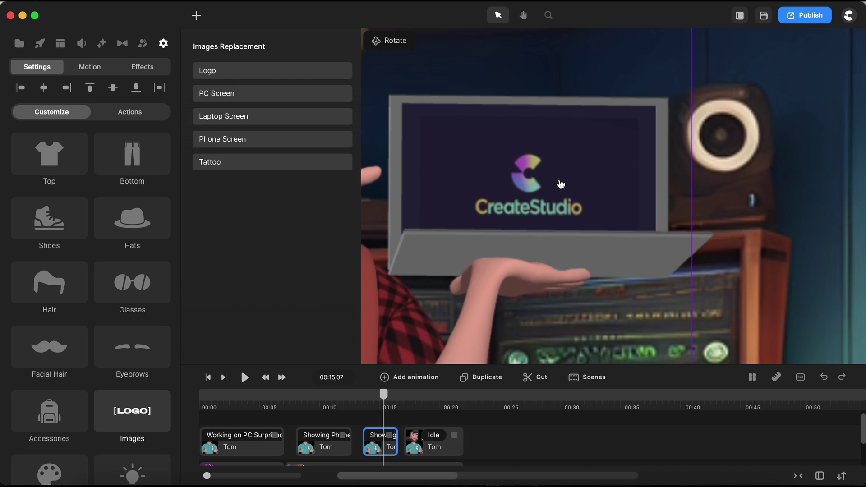
ctrl+scroll(417, 123, up, 4)
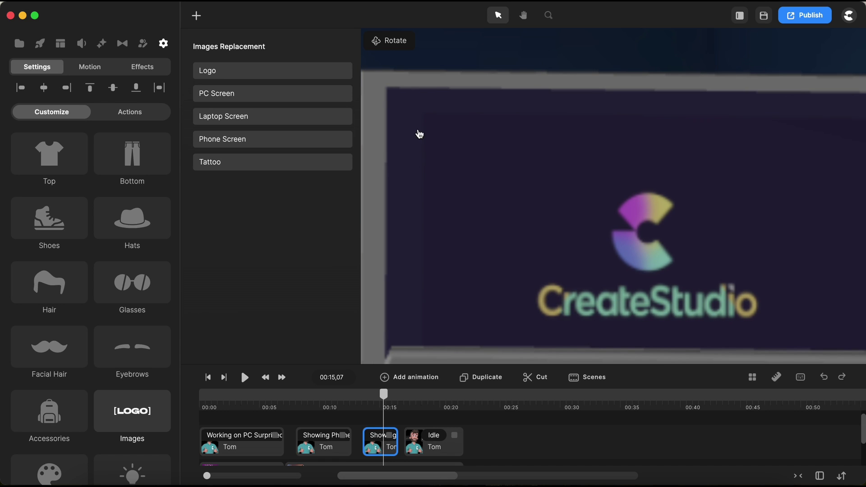
ctrl+scroll(449, 163, down, 8)
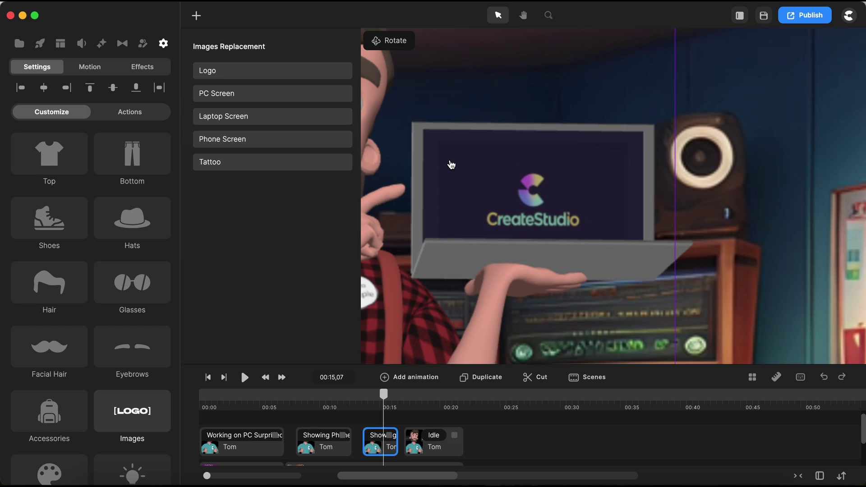
click(465, 425)
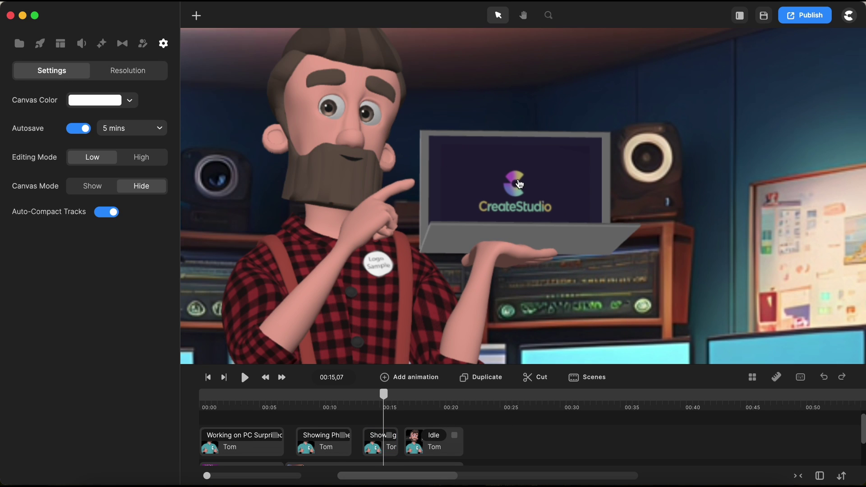
ctrl+scroll(520, 203, up, 2)
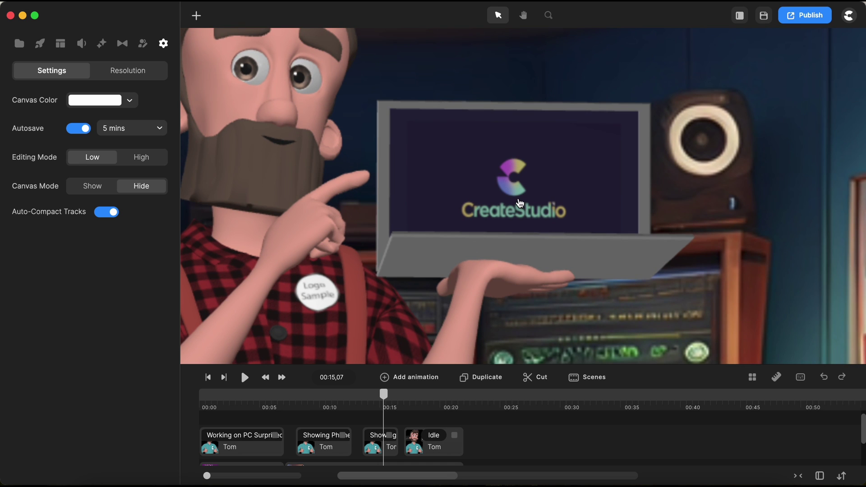
scroll(506, 216, down, 5)
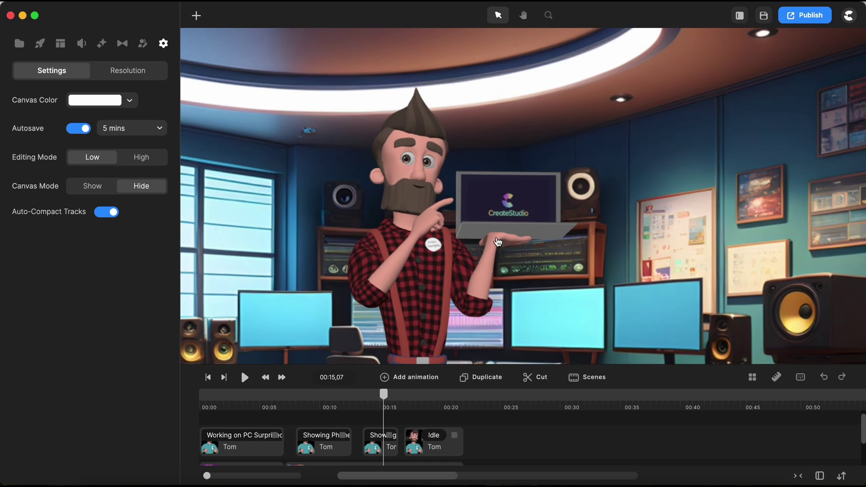